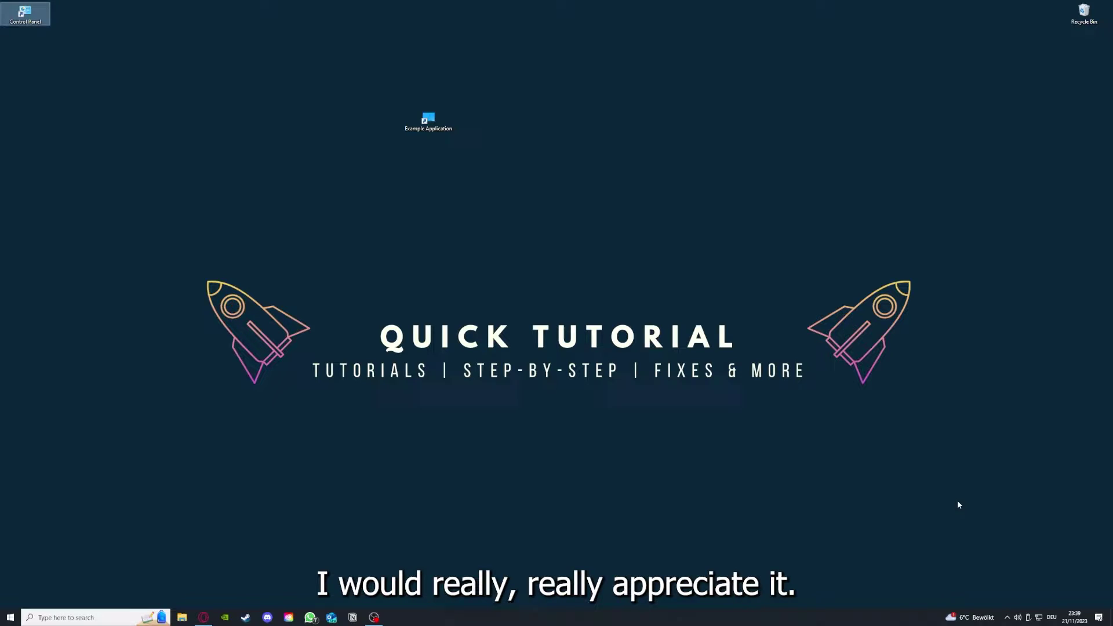
Step: Clear the desktop selection, launch Example Application from its shortcut, and close the Desktop folder
left_click(789, 415)
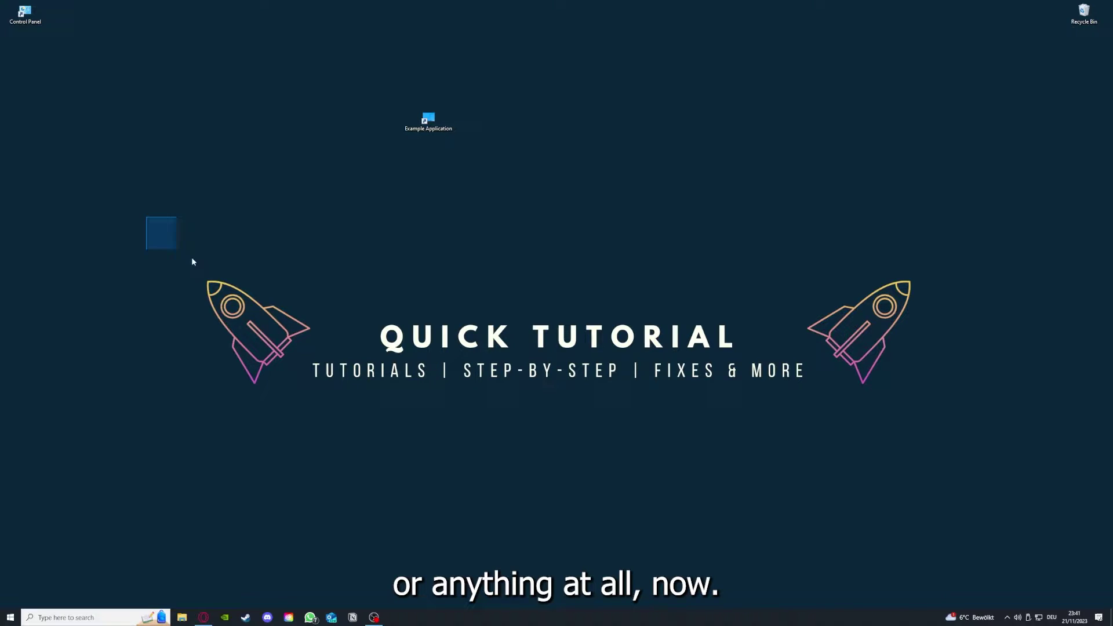
left_click_drag(193, 261, 941, 462)
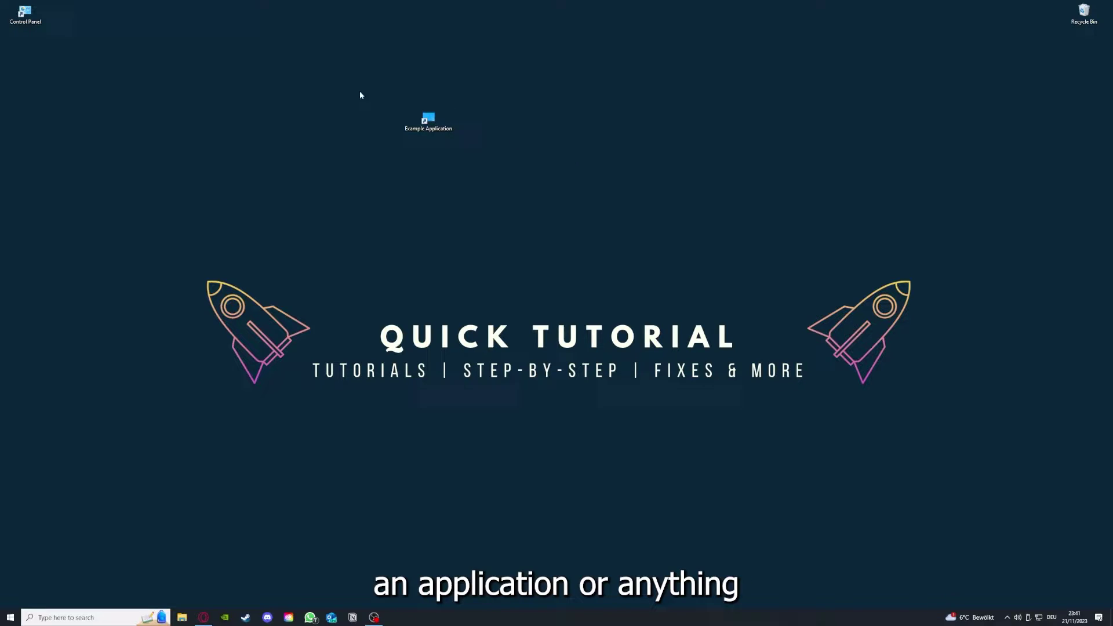
left_click_drag(146, 217, 941, 469)
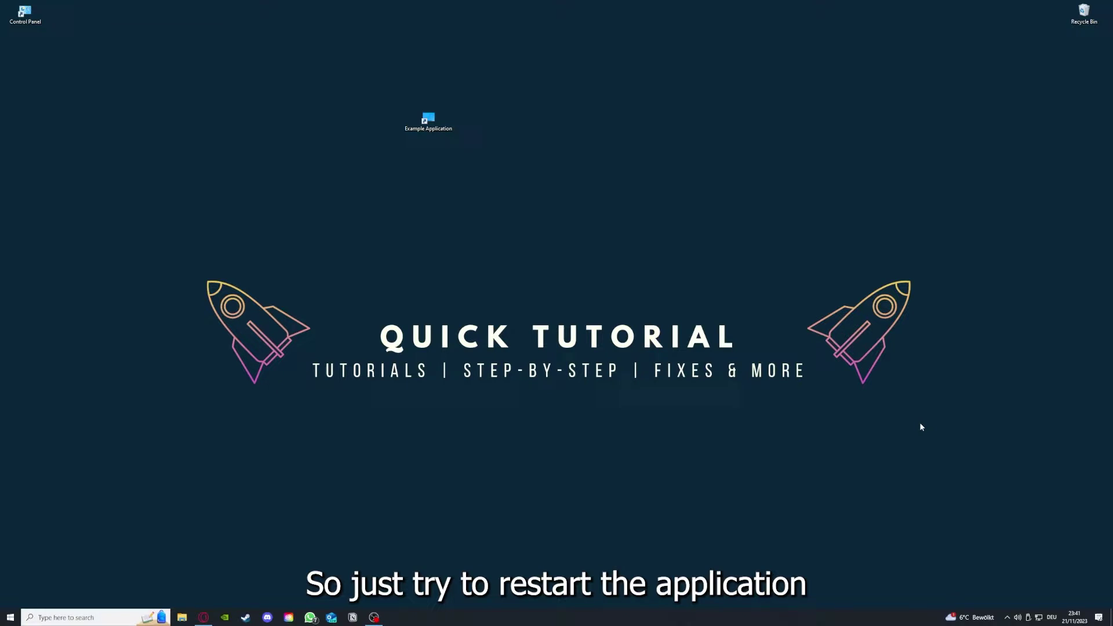
double_click(428, 123)
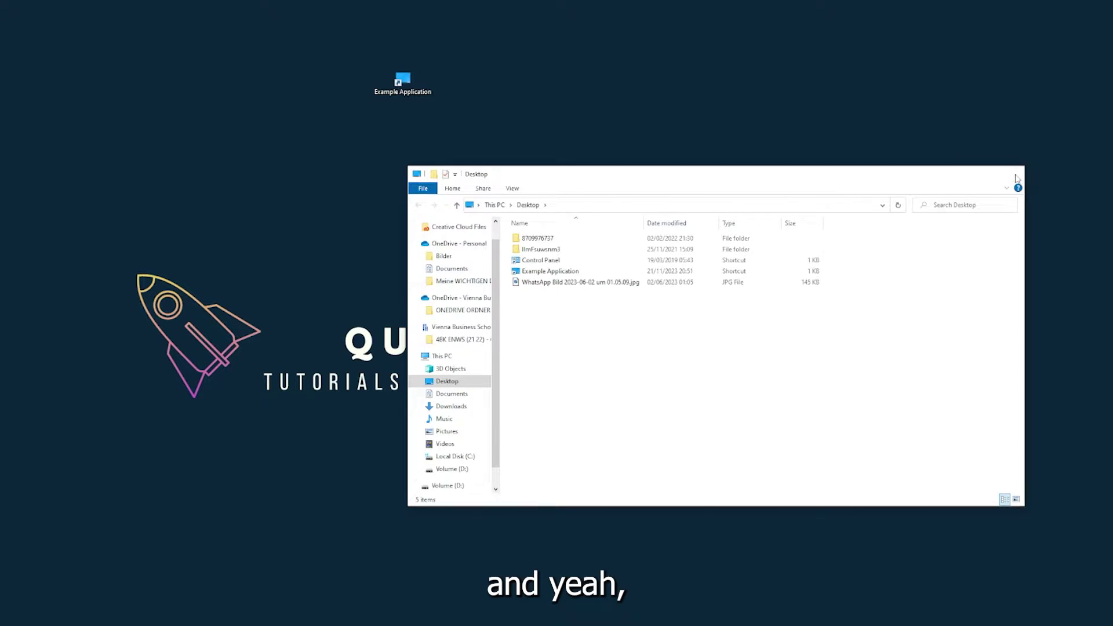
left_click(1014, 175)
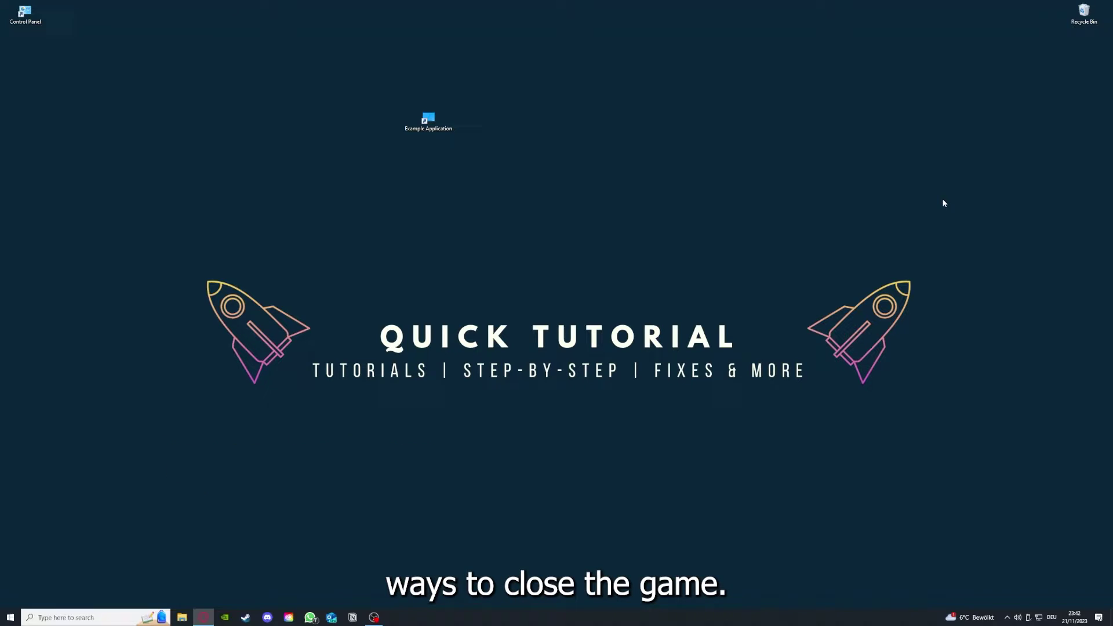
Step: Open Task Manager from the taskbar and end the Task Manager process
right_click(417, 618)
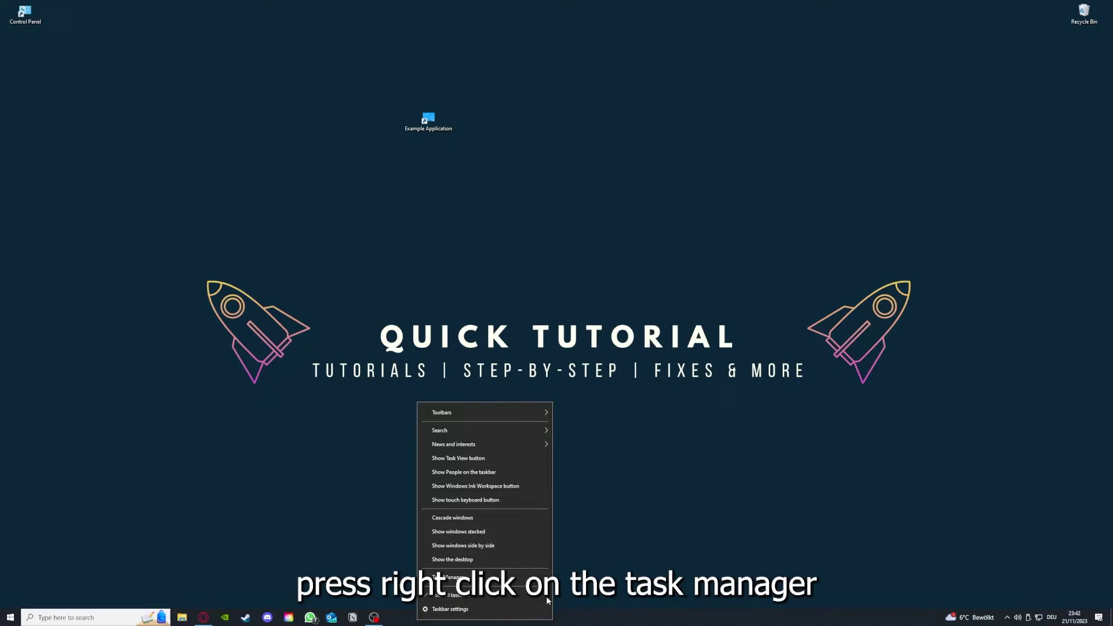
left_click(498, 581)
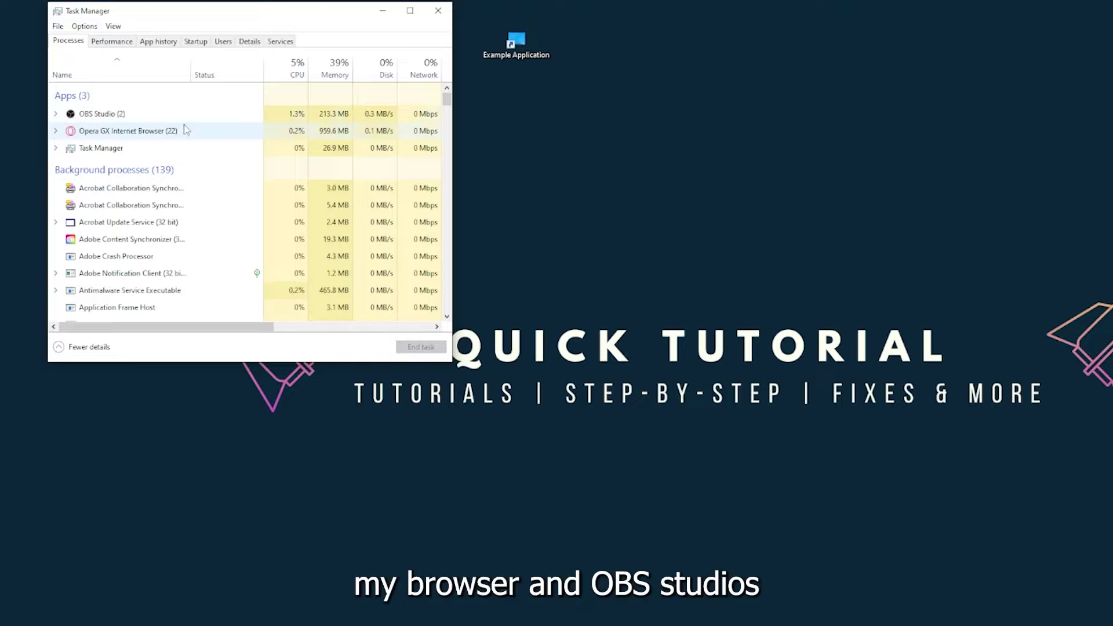
left_click(174, 149)
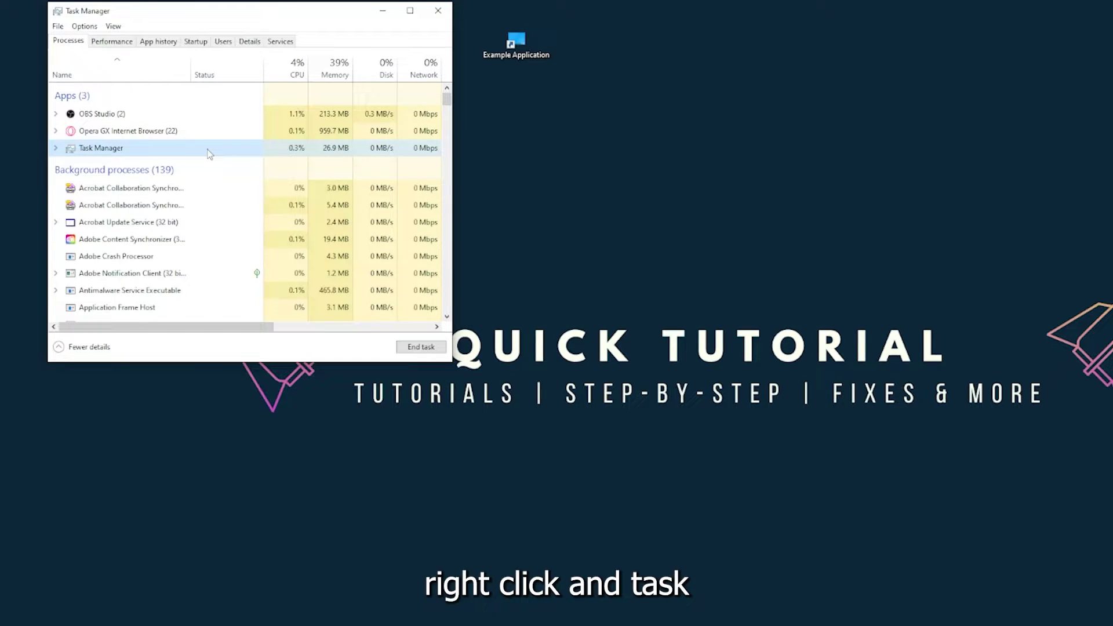
left_click(415, 349)
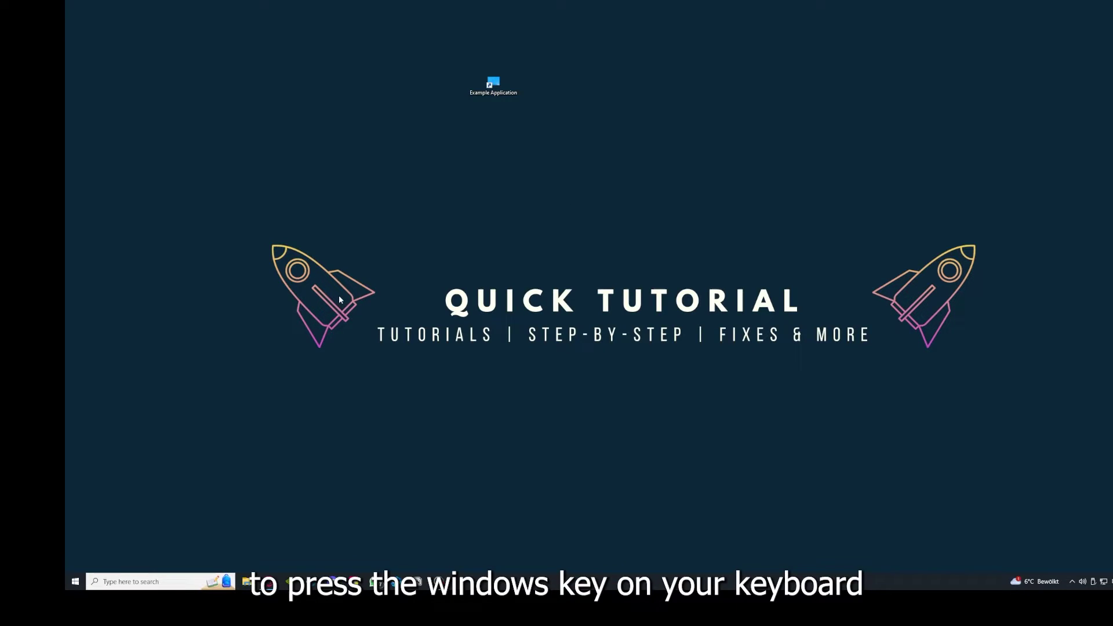
Step: Bring up the Start menu power choices, then dismiss them without restarting
key("super")
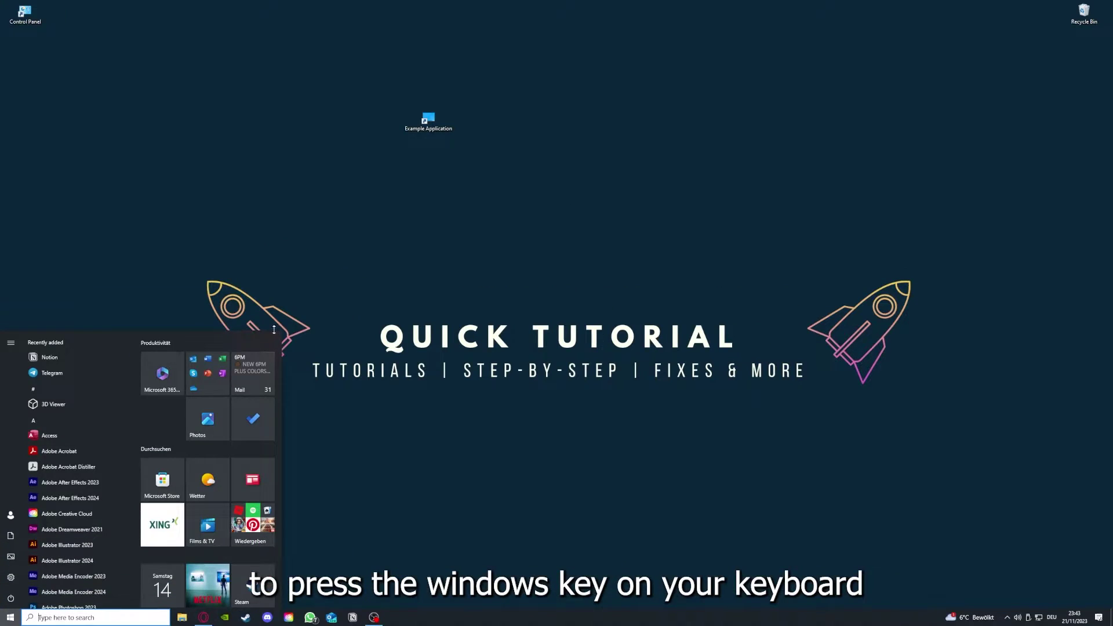
key("super")
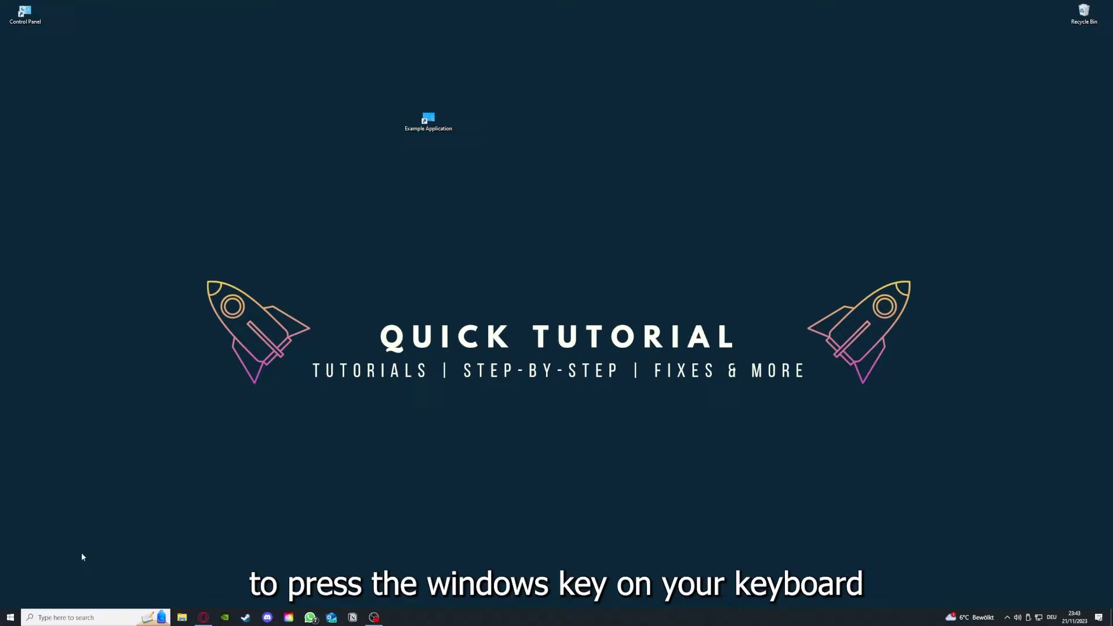
left_click(12, 614)
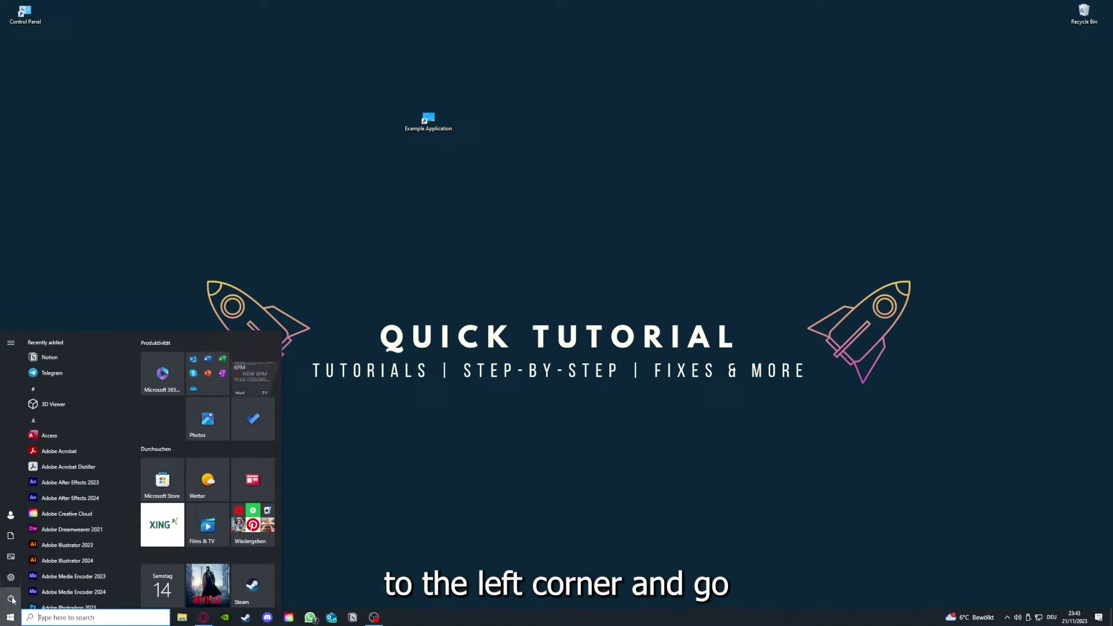
mouse_move(11, 599)
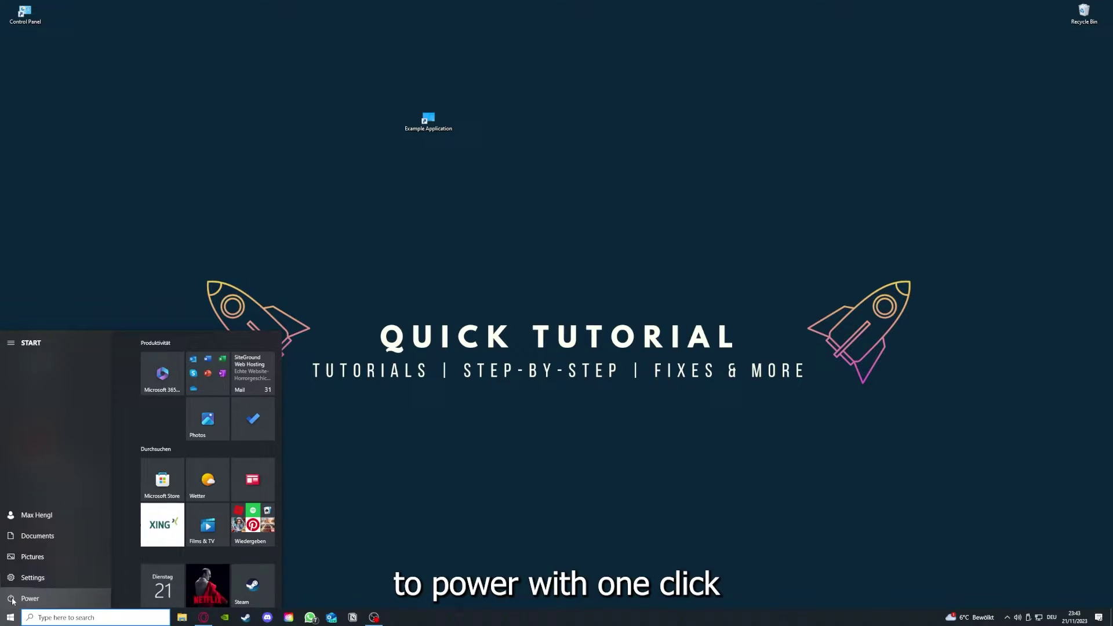
left_click(12, 600)
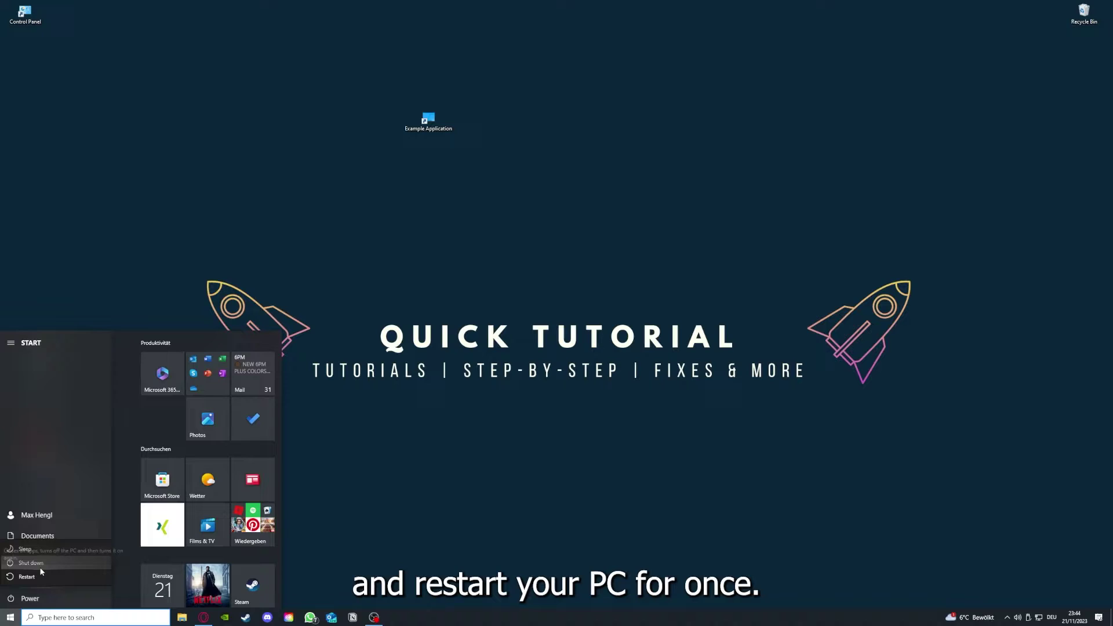
left_click(444, 447)
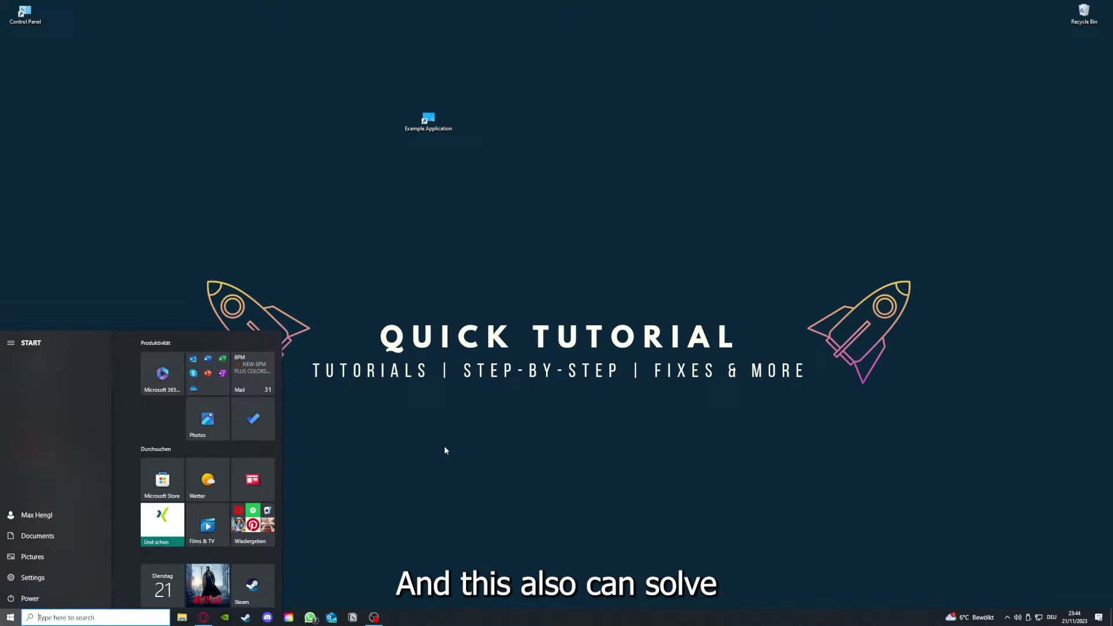
left_click(440, 444)
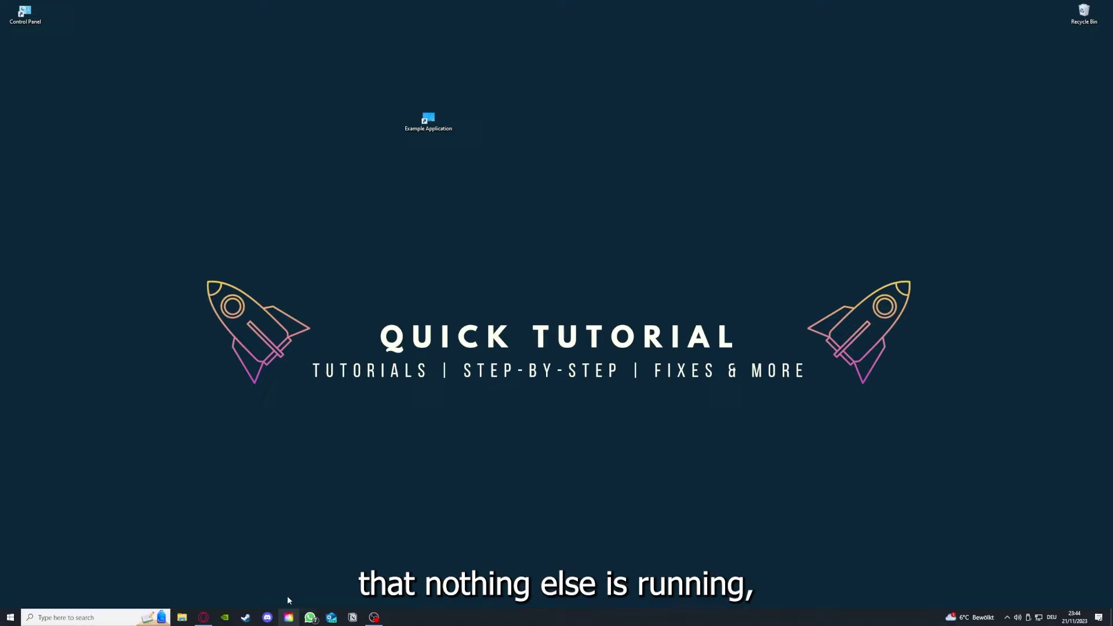
Step: Reopen Task Manager on the Startup tab and maximize it to fill the screen
right_click(432, 615)
left_click(464, 565)
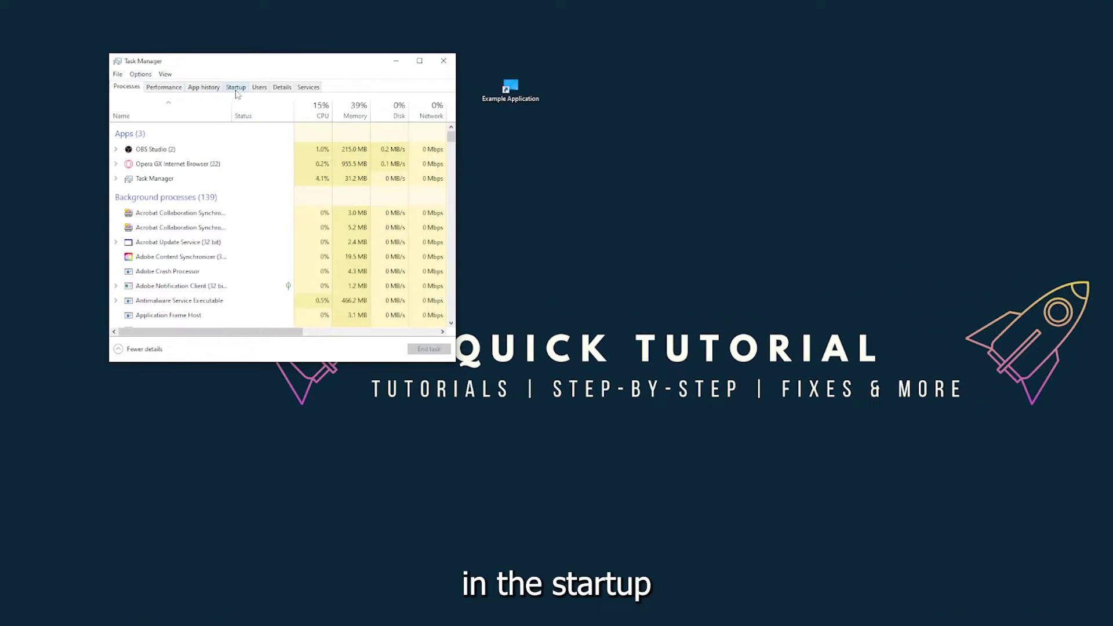
left_click(236, 87)
scroll(249, 232, "down", 3)
scroll(243, 278, "up", 3)
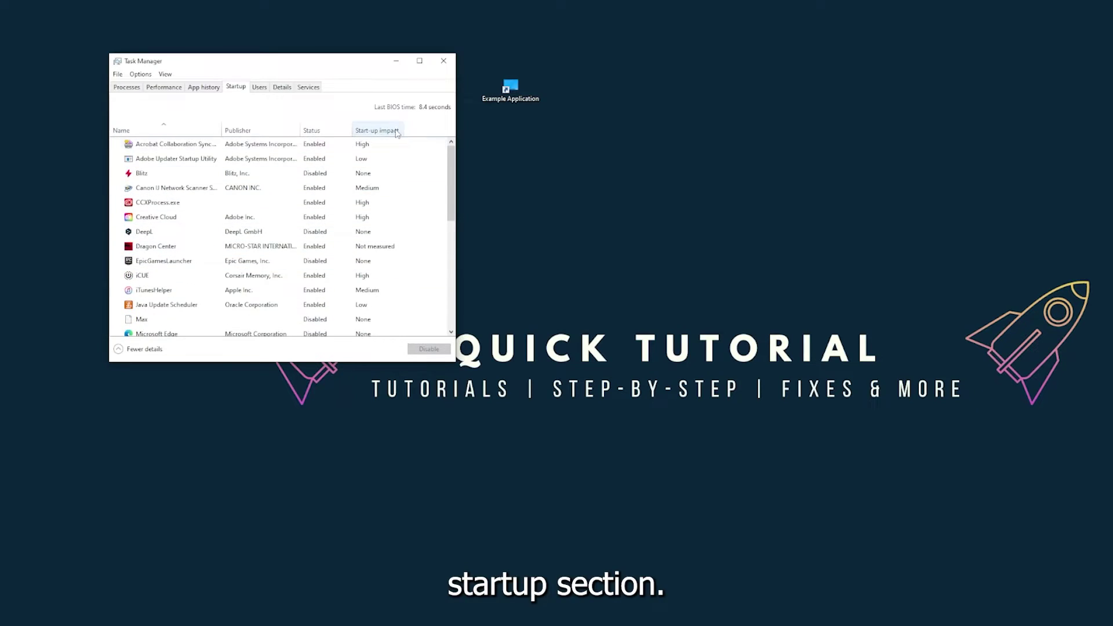
right_click(447, 618)
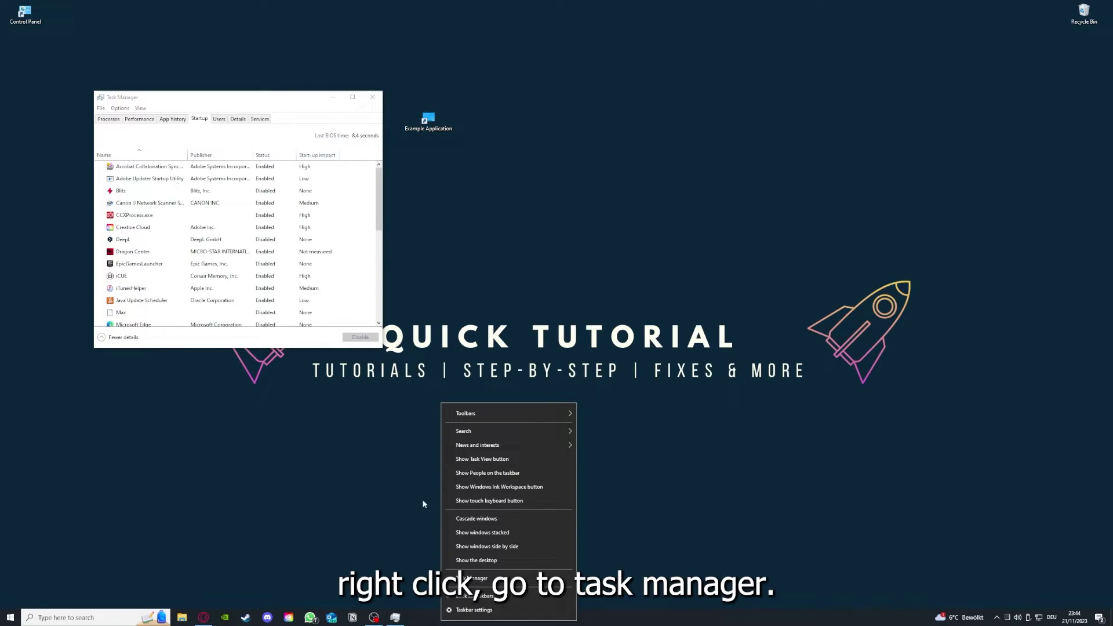
left_click(472, 578)
key("super+Up")
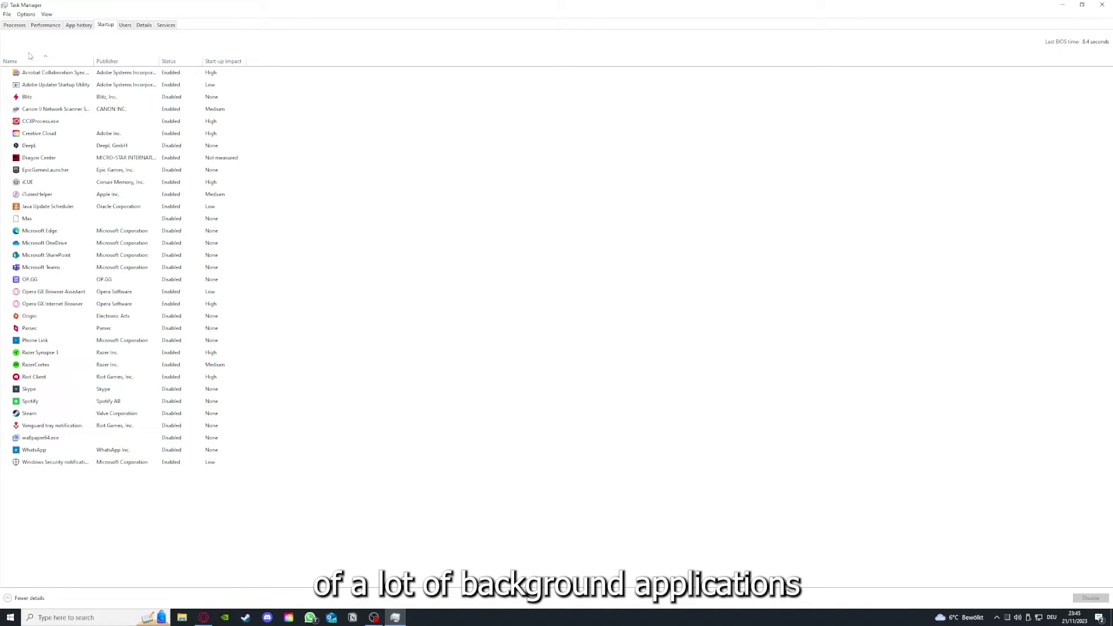
Step: Check the Acrobat, CCXProcess, OneDrive, SharePoint, Phone Link and iTunesHelper startup entries
right_click(181, 74)
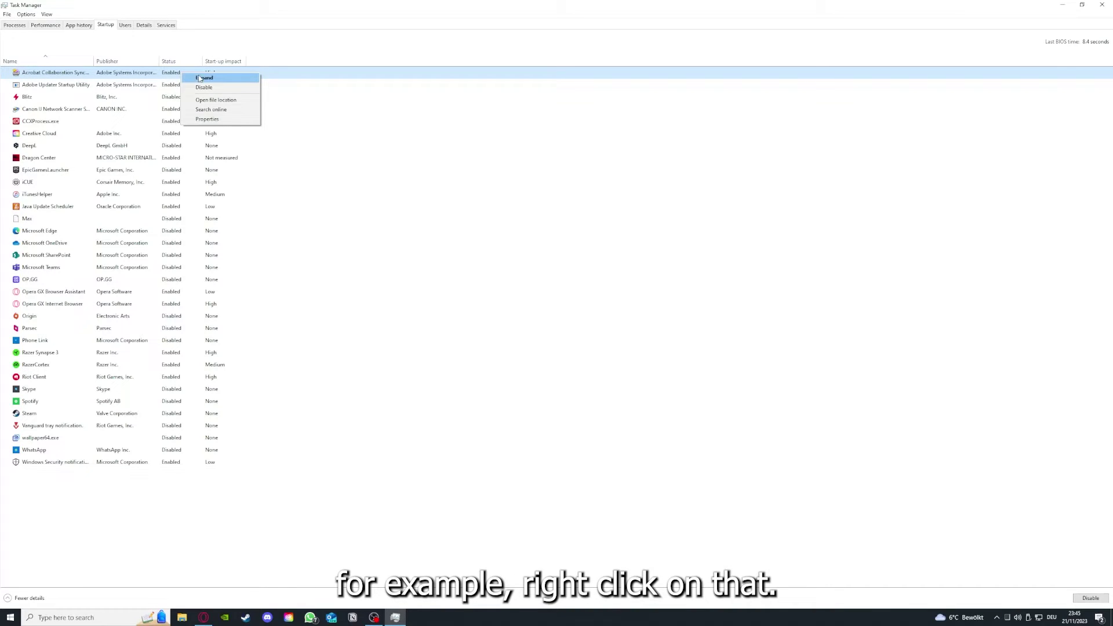
left_click(390, 119)
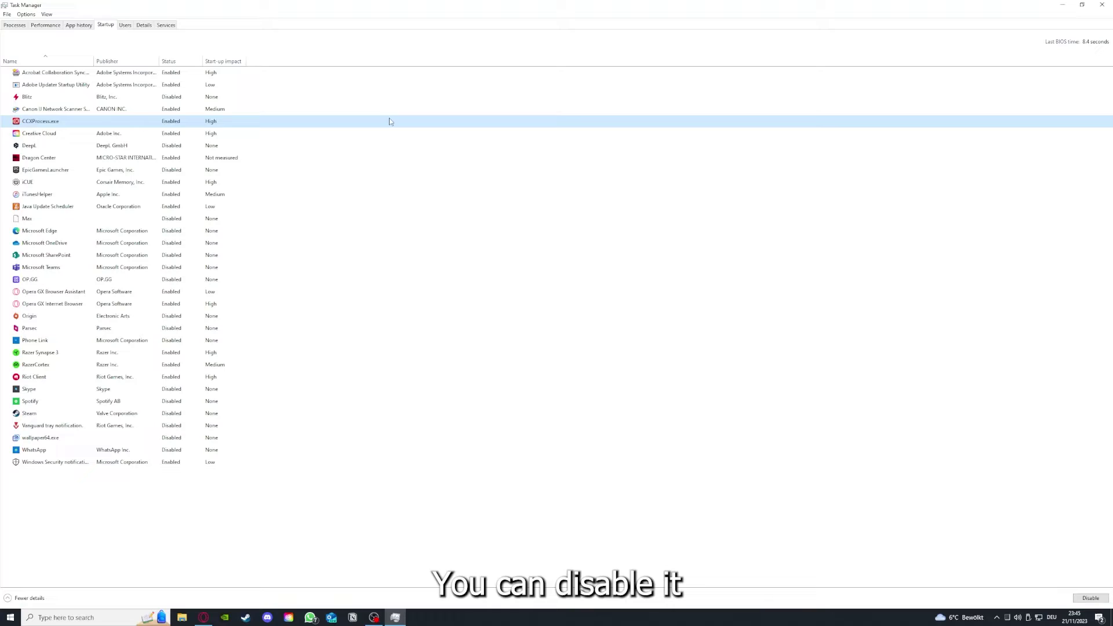
left_click(582, 244)
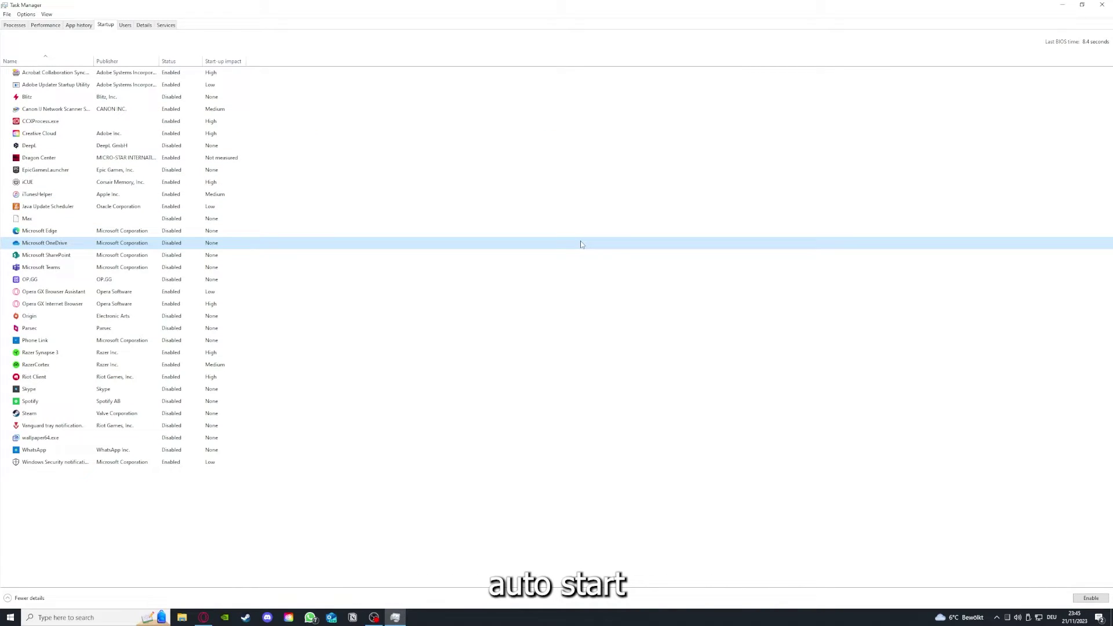
left_click(69, 75)
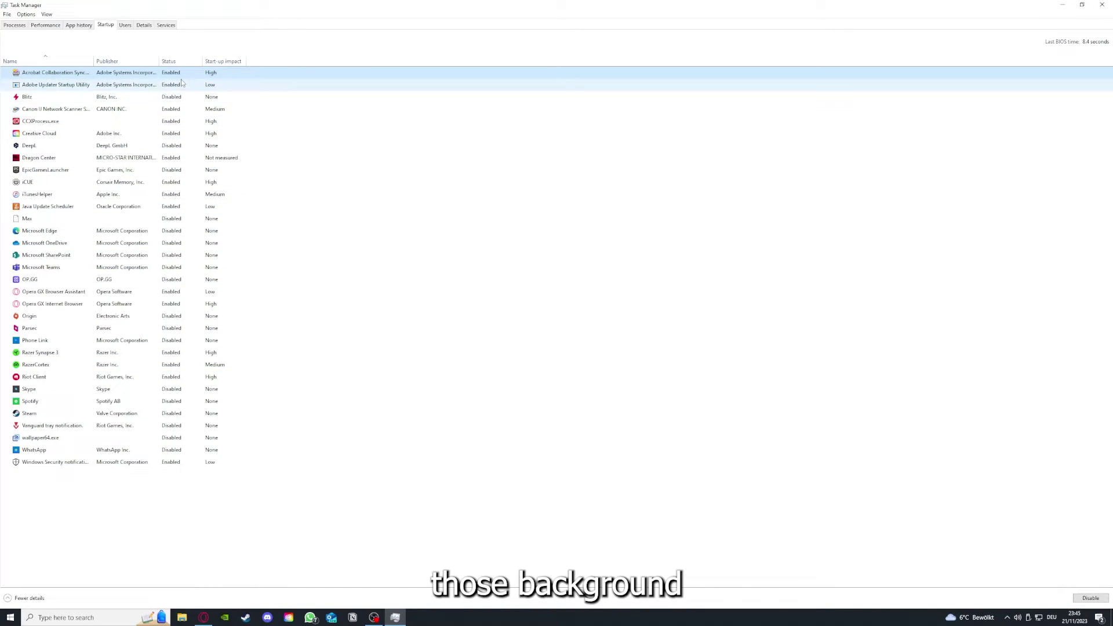
right_click(116, 255)
left_click(312, 342)
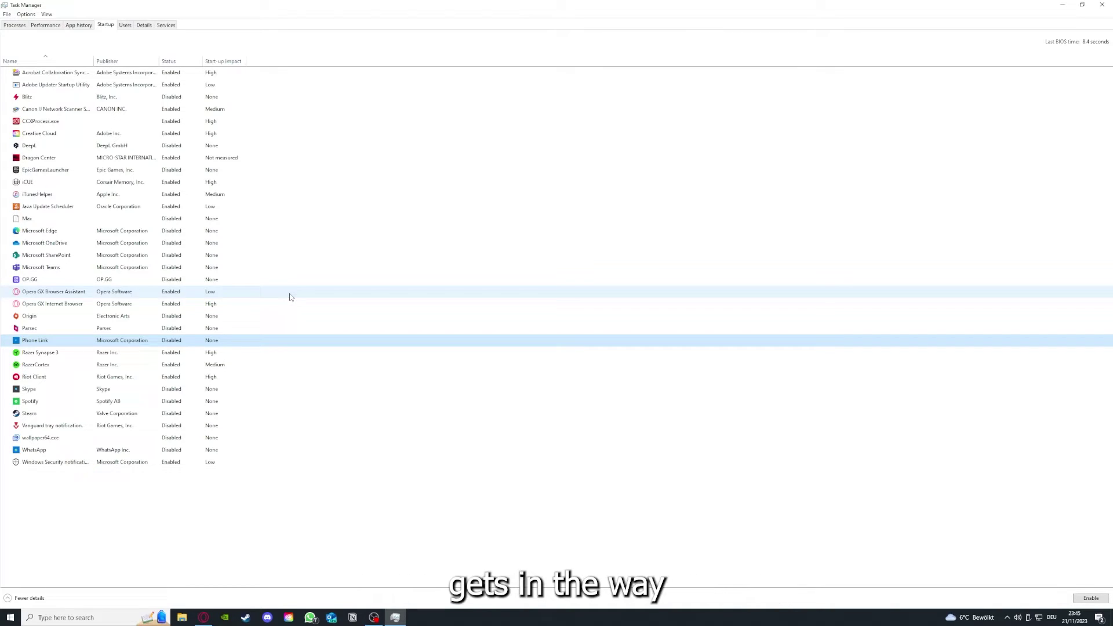
left_click(244, 200)
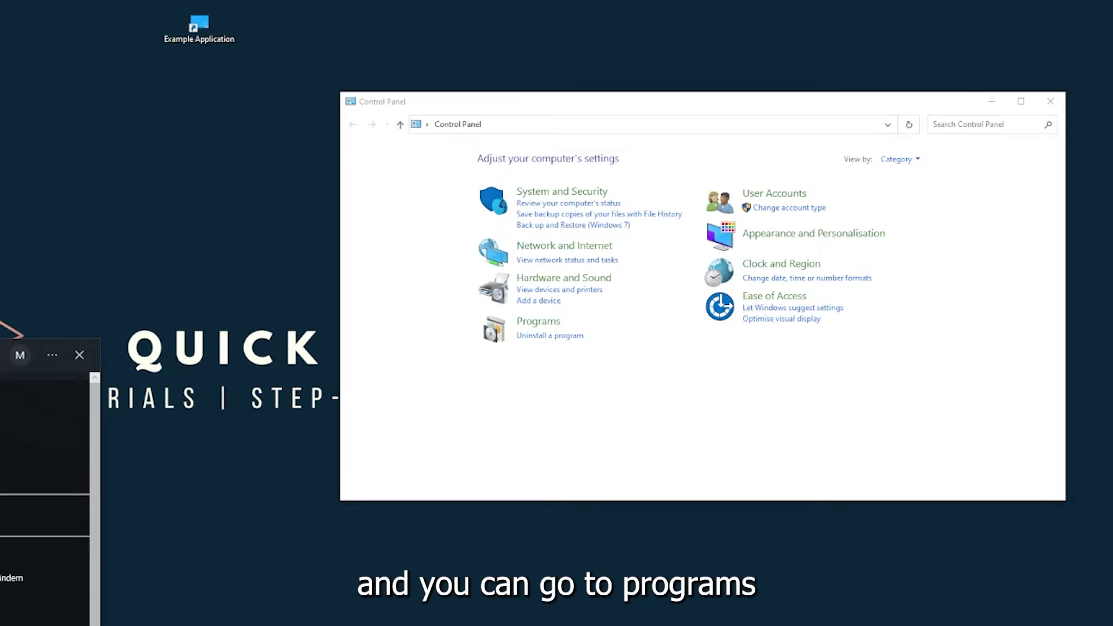
Step: Go to Programs > Programs and Features and scroll the installed list to Overwolf
key("Escape")
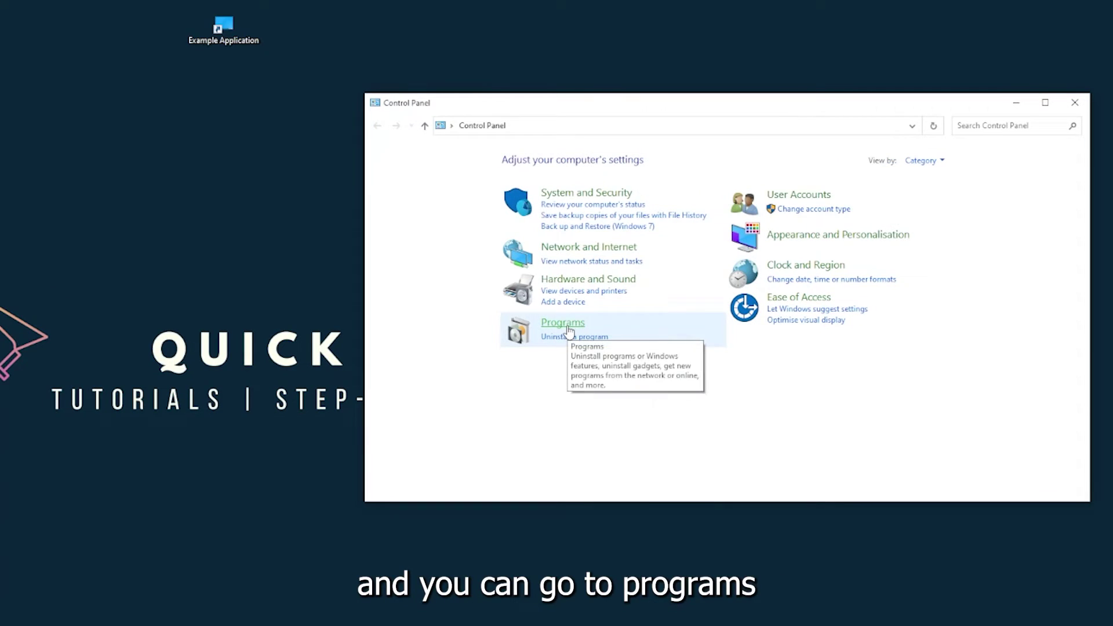
left_click(569, 329)
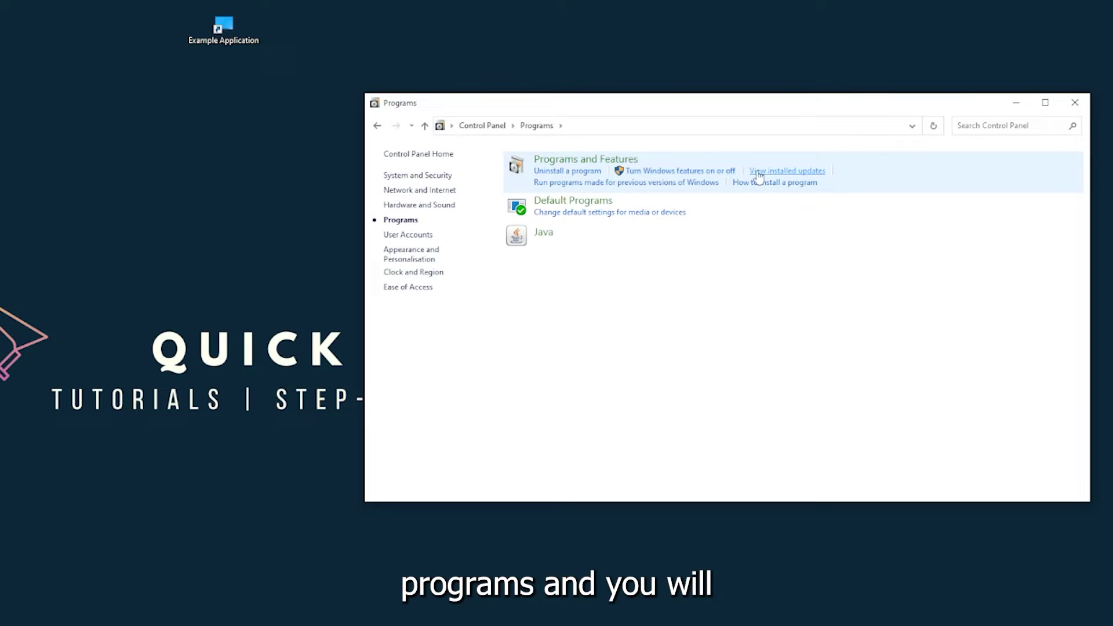
left_click(601, 165)
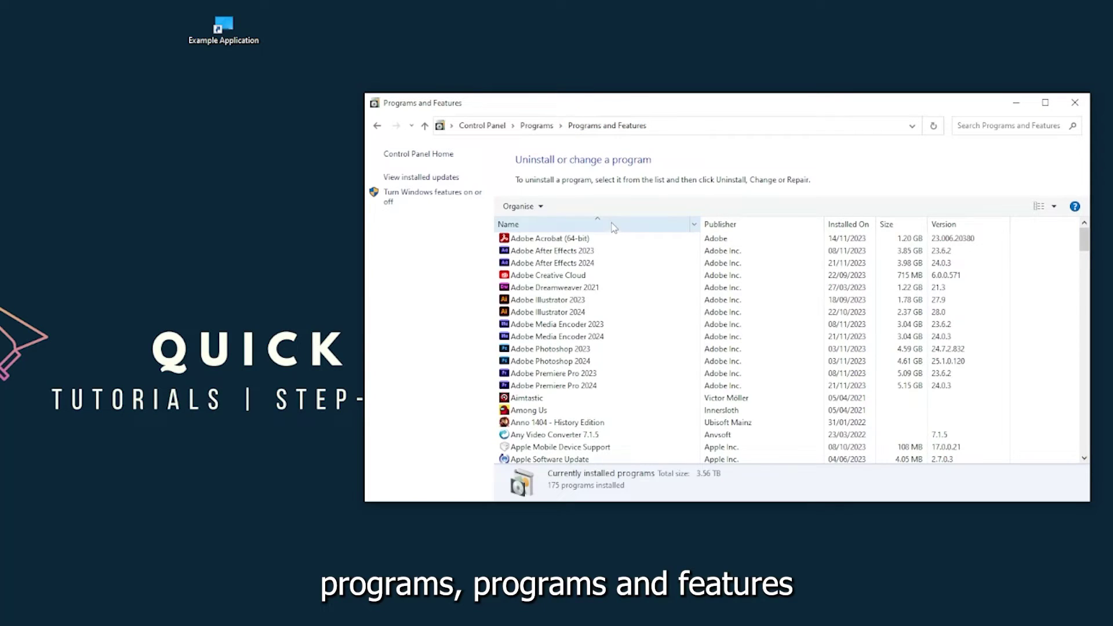
scroll(588, 327, "down", 20)
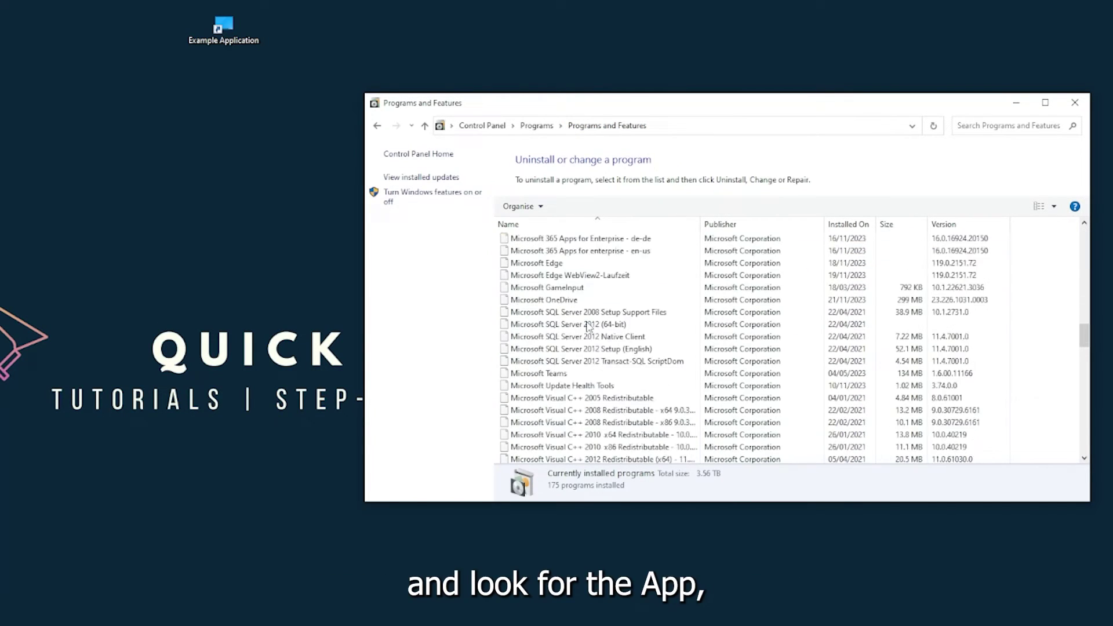
scroll(589, 327, "down", 20)
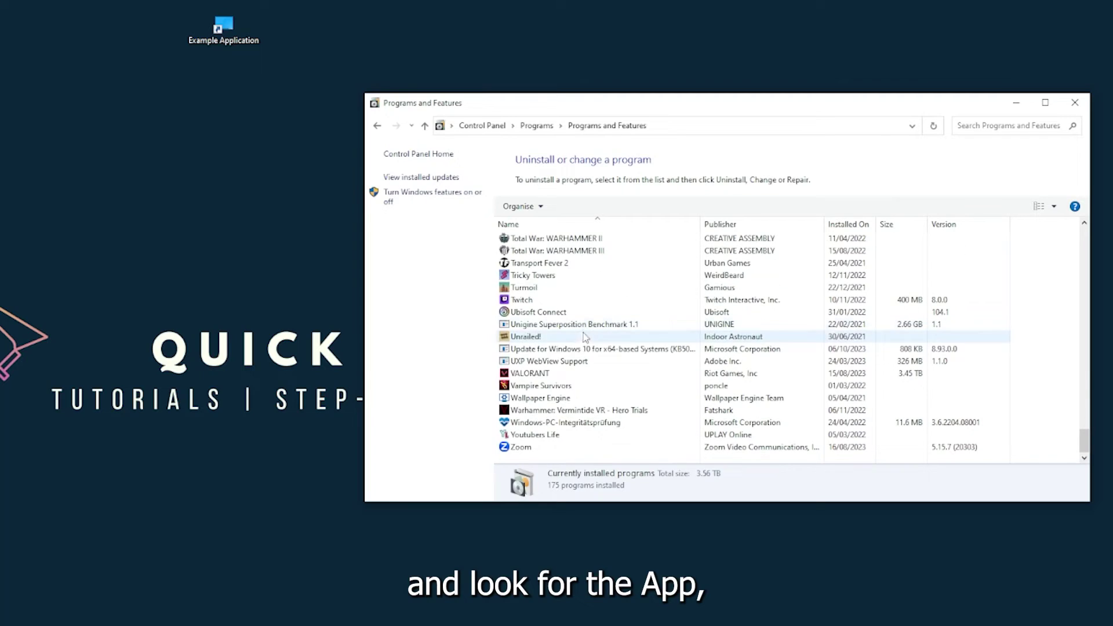
scroll(585, 338, "up", 15)
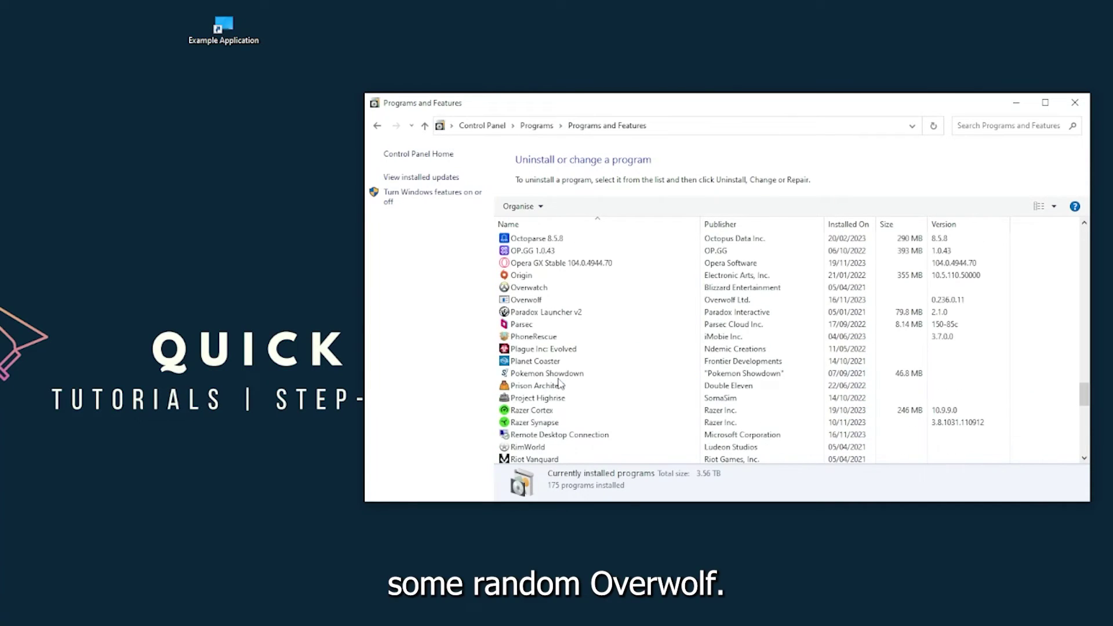
scroll(545, 380, "up", 2)
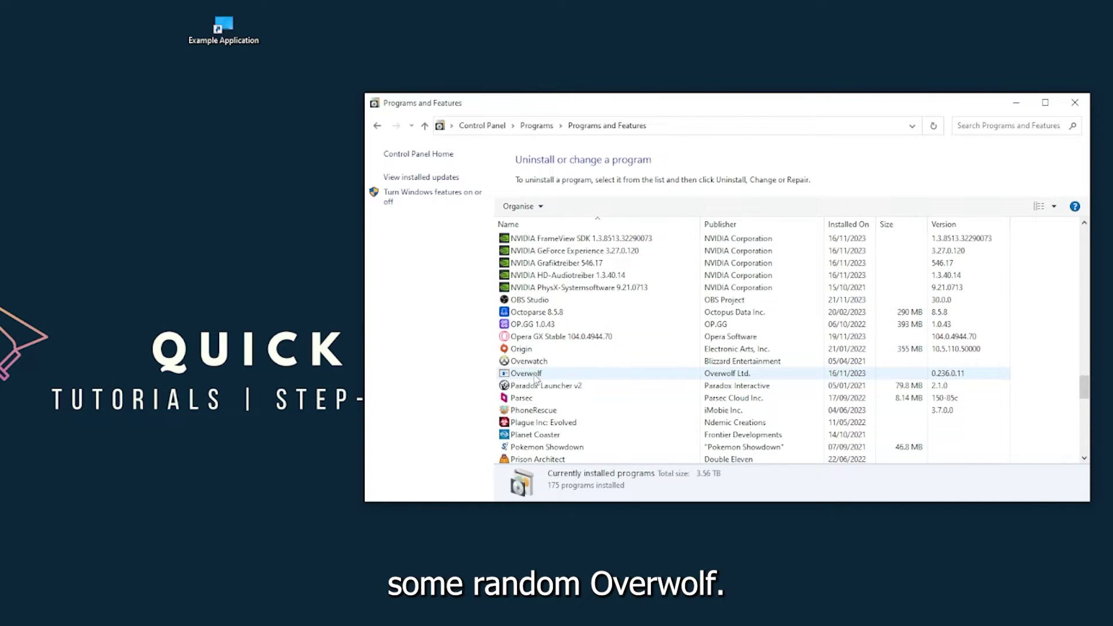
Step: Attempt to uninstall Overwolf, dismiss its error message, and close Programs and Features
left_click(536, 379)
right_click(535, 377)
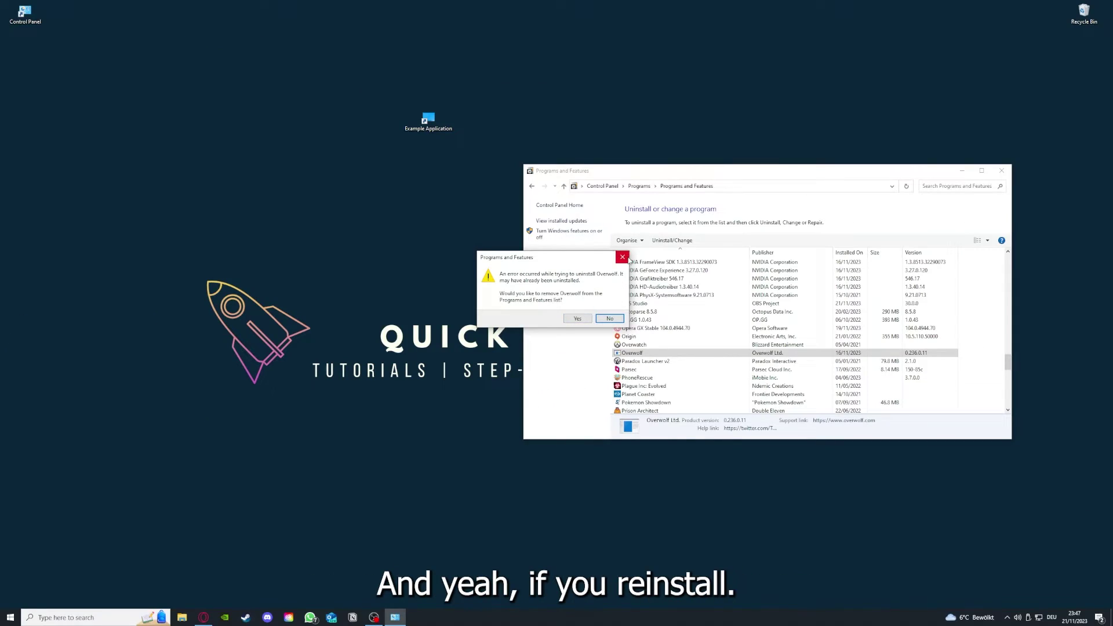
left_click(628, 259)
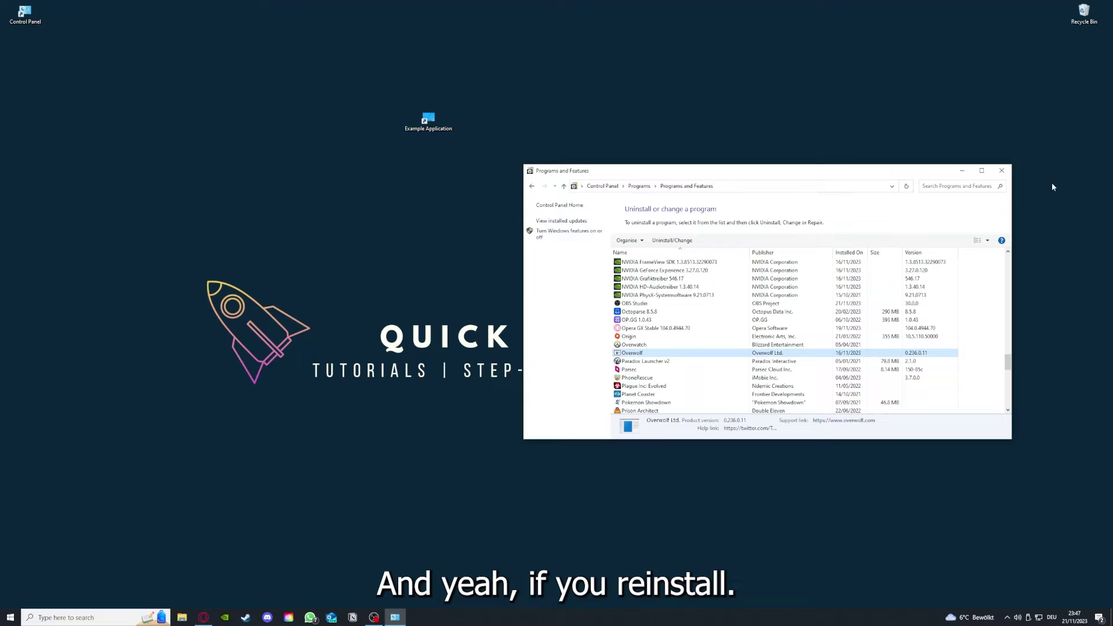
left_click(1001, 170)
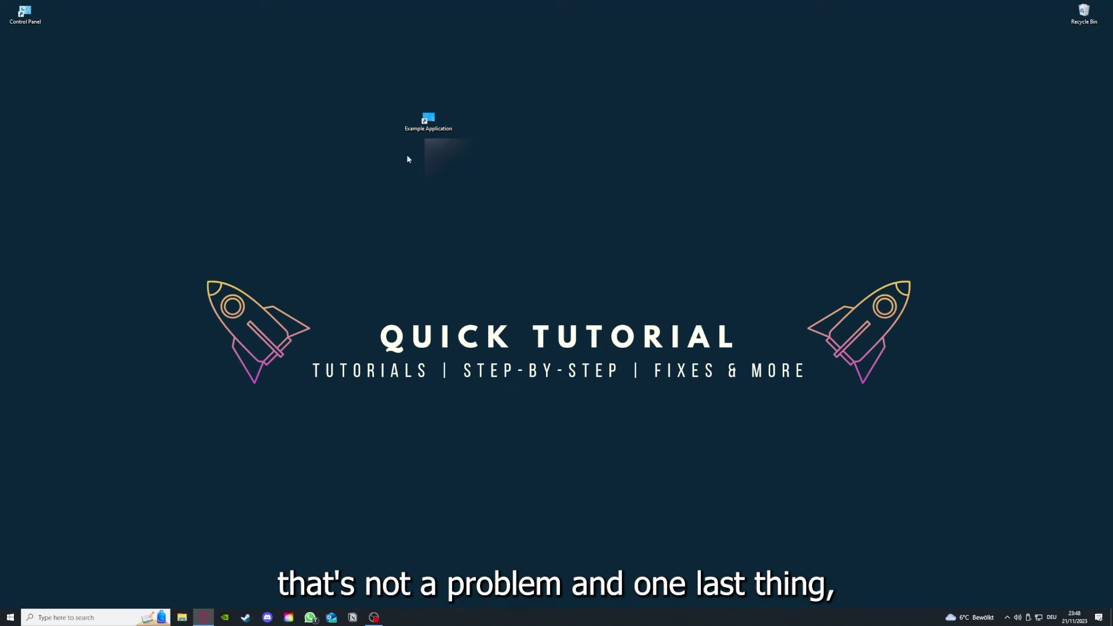
left_click(422, 119)
Step: Open the Example Application shortcut's Properties, browse Security, Details and Previous Versions, then return to Shortcut
right_click(422, 115)
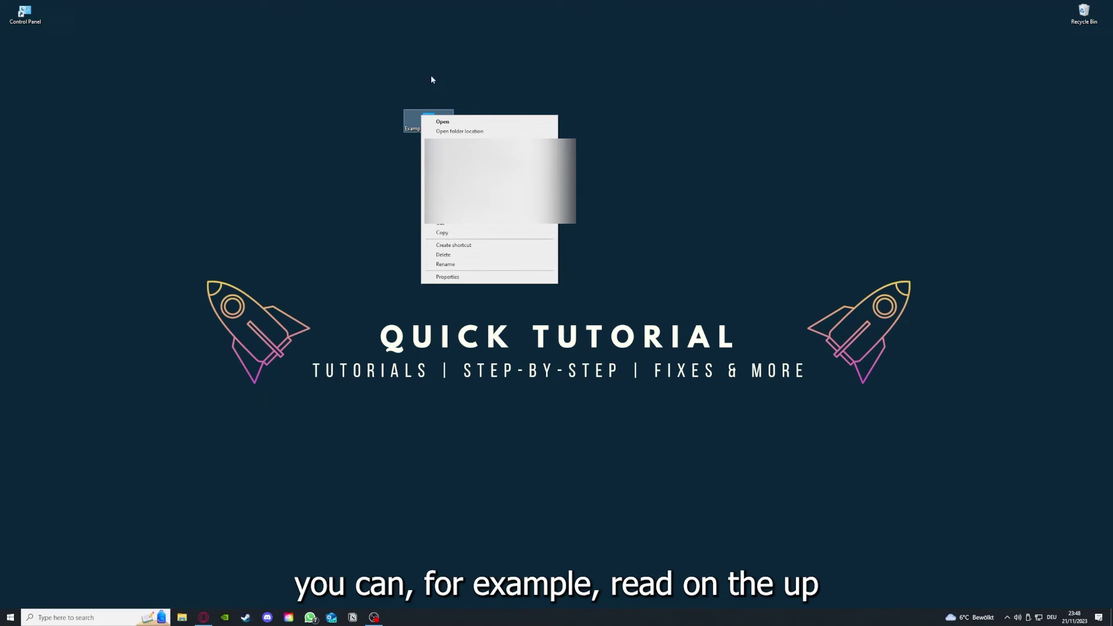
left_click(447, 277)
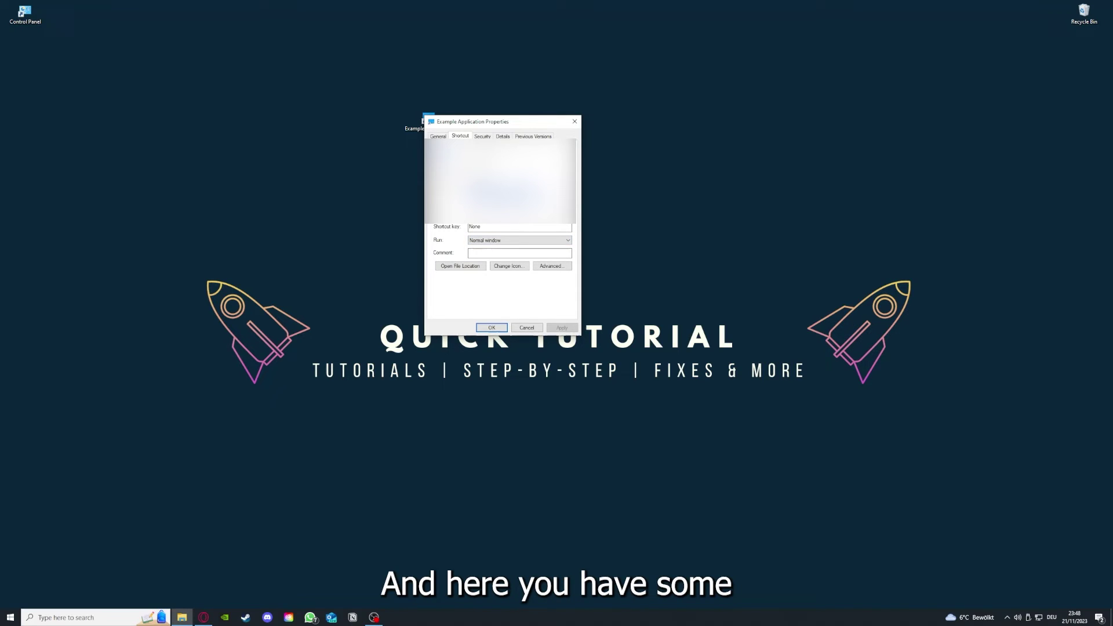
left_click(483, 135)
left_click(503, 136)
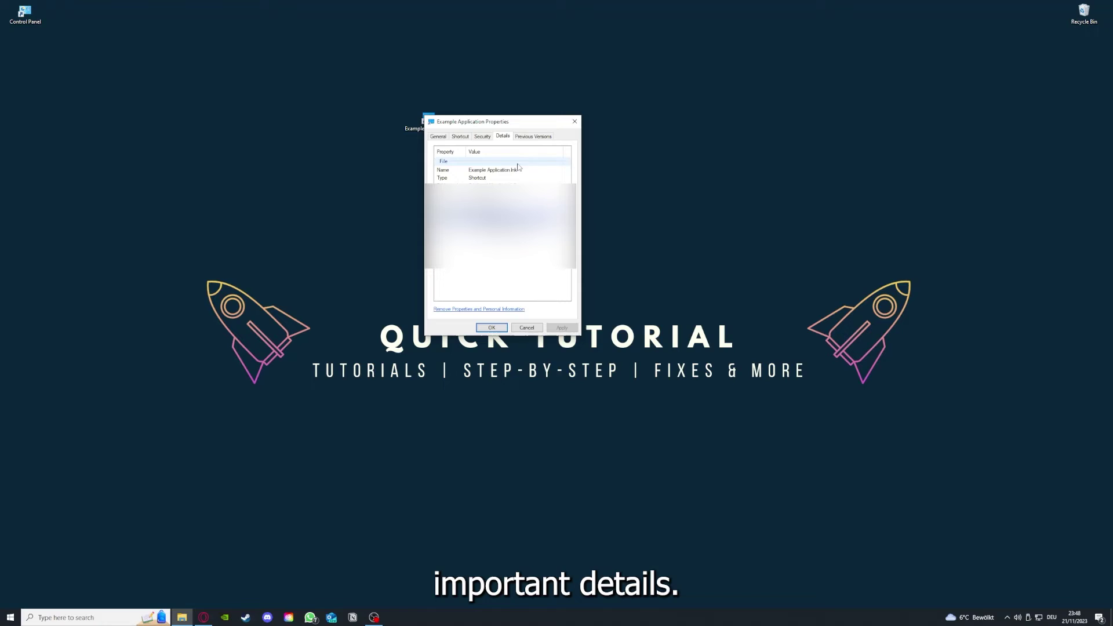
left_click_drag(504, 122, 588, 159)
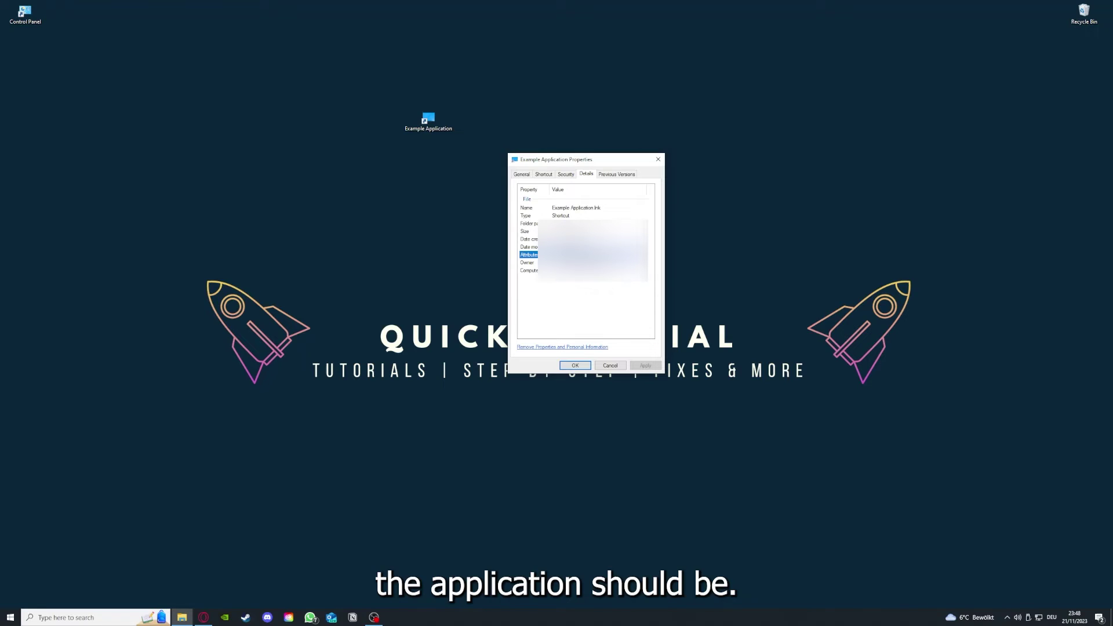
left_click(623, 177)
left_click(544, 176)
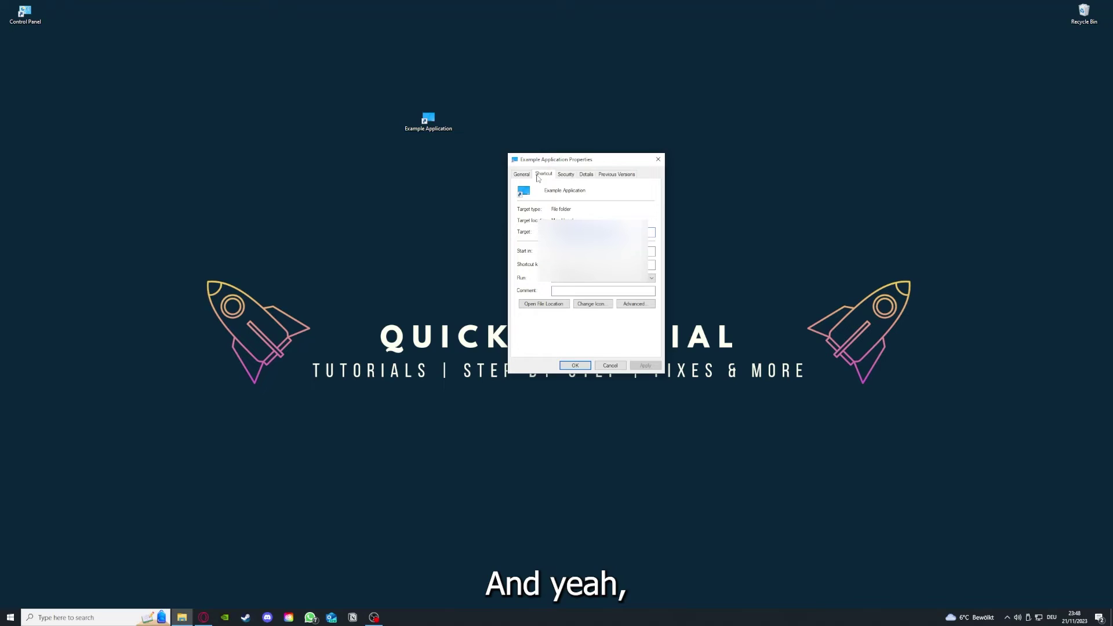
Step: Open the shortcut's file location in This PC, move that window aside, then close it
left_click(535, 305)
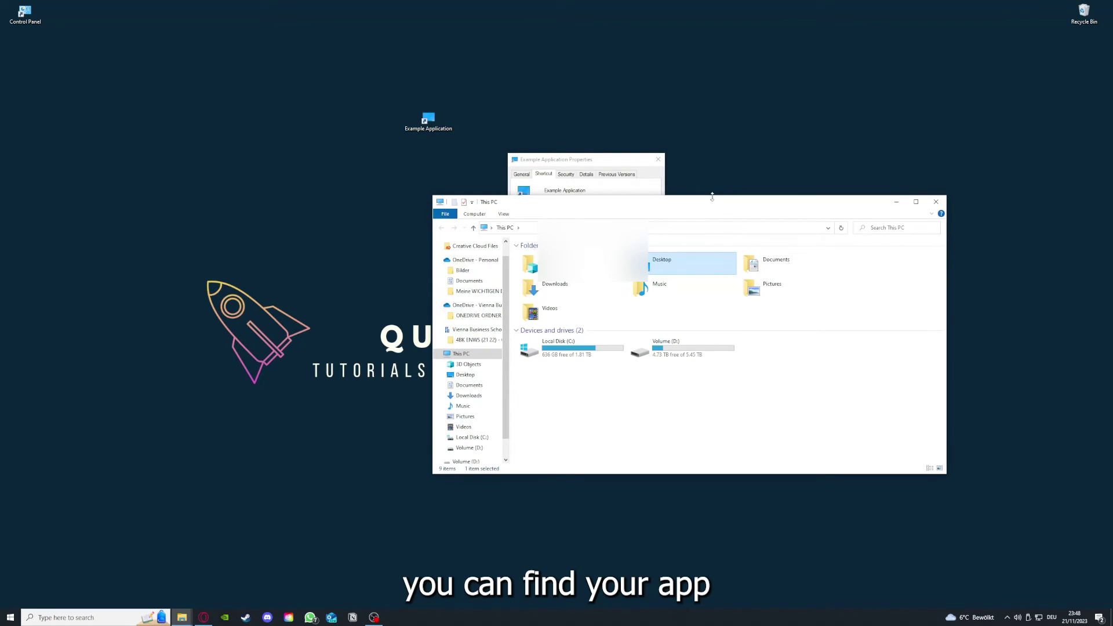
left_click_drag(708, 209, 583, 330)
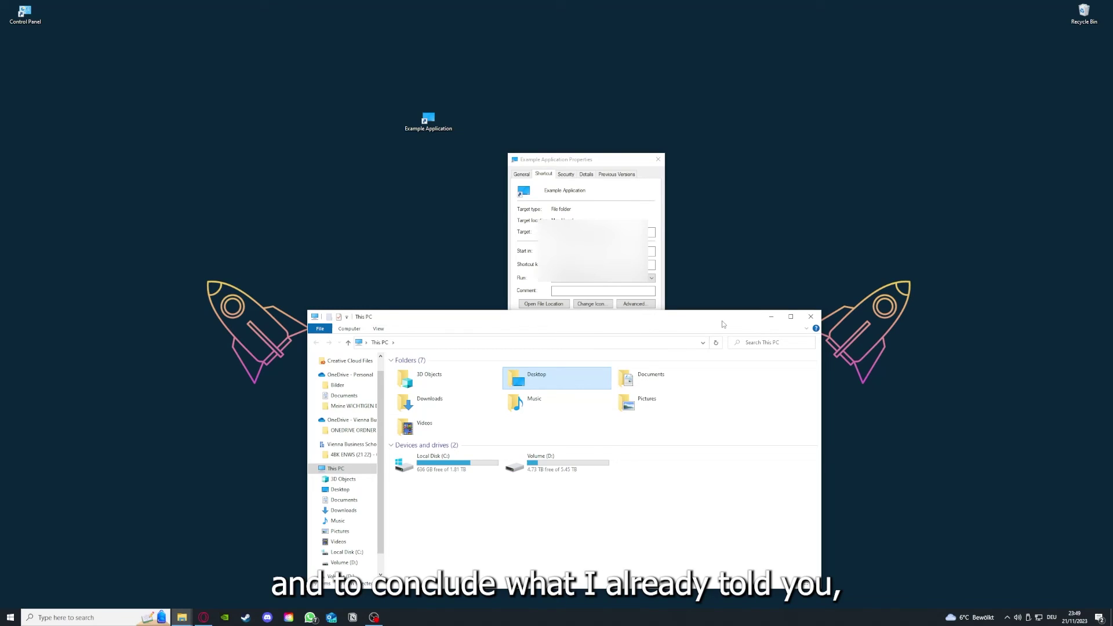
left_click(811, 316)
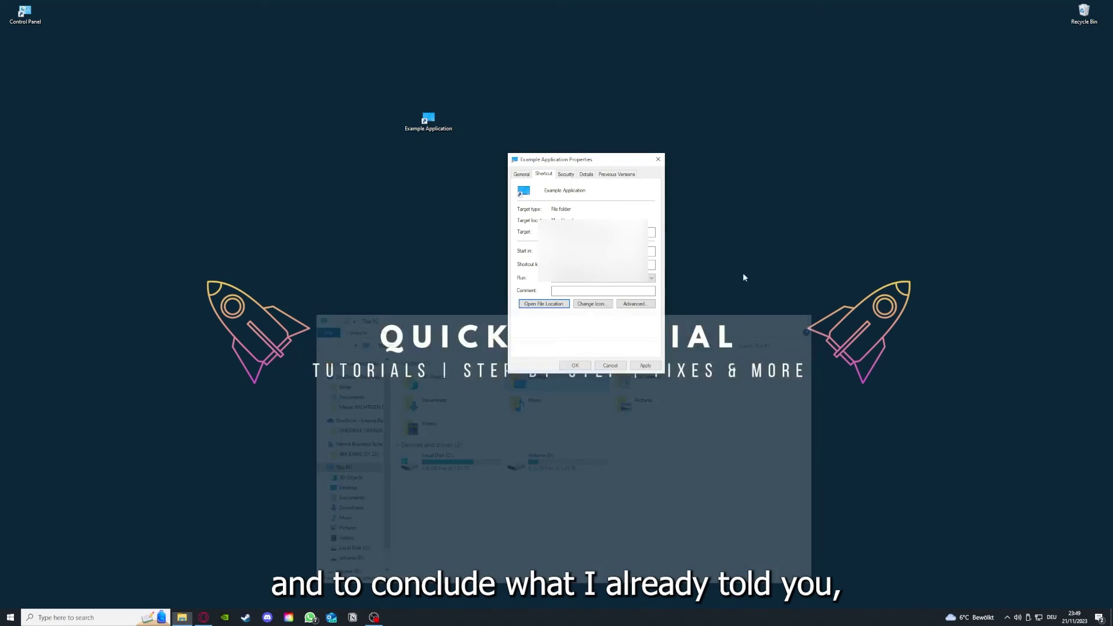
left_click(658, 160)
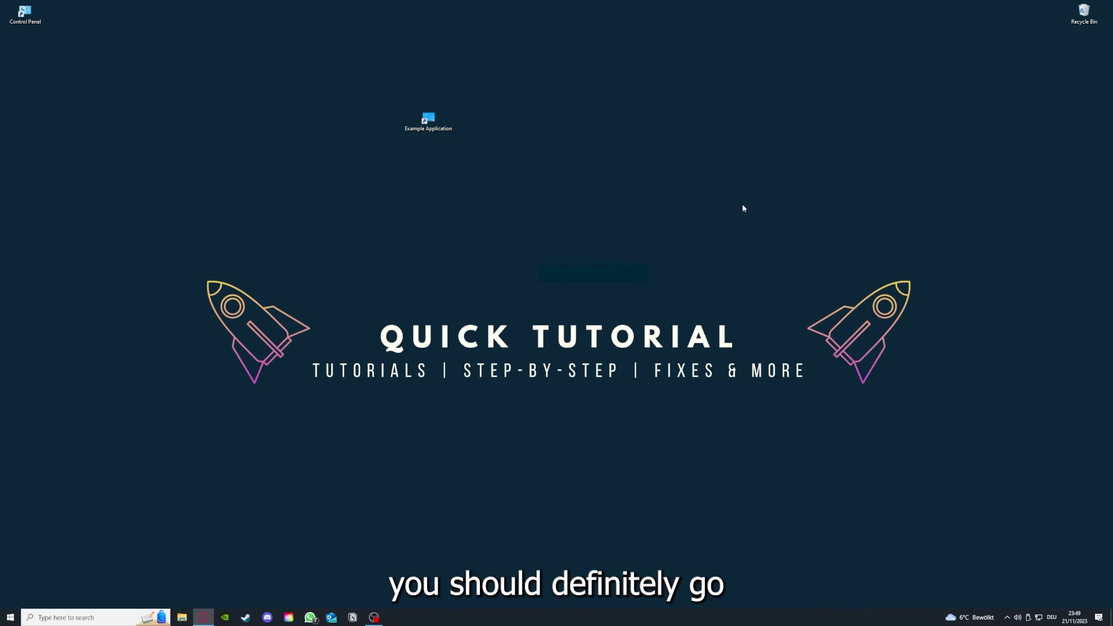